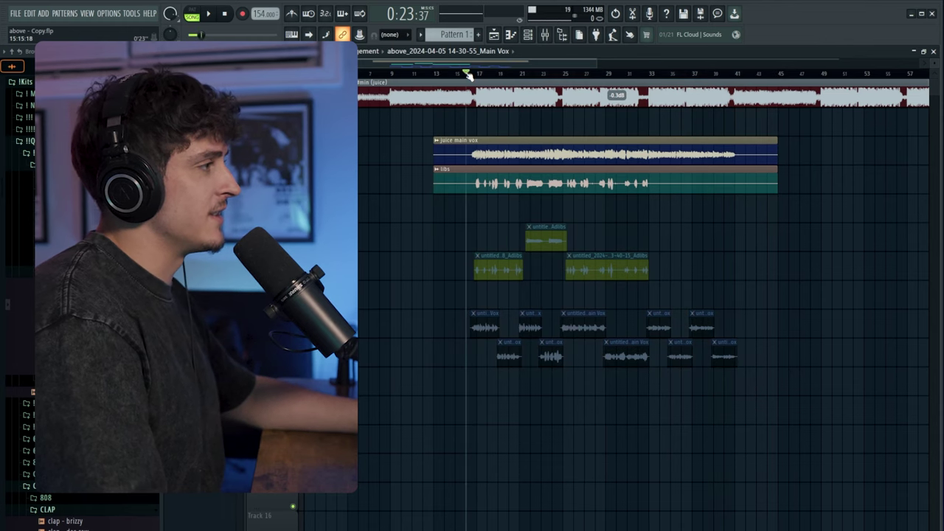
Select and audition the vocal clips, nudge the Beat clip gain, then bring up the Main Vox mixer.
scroll(467, 73, up, 5)
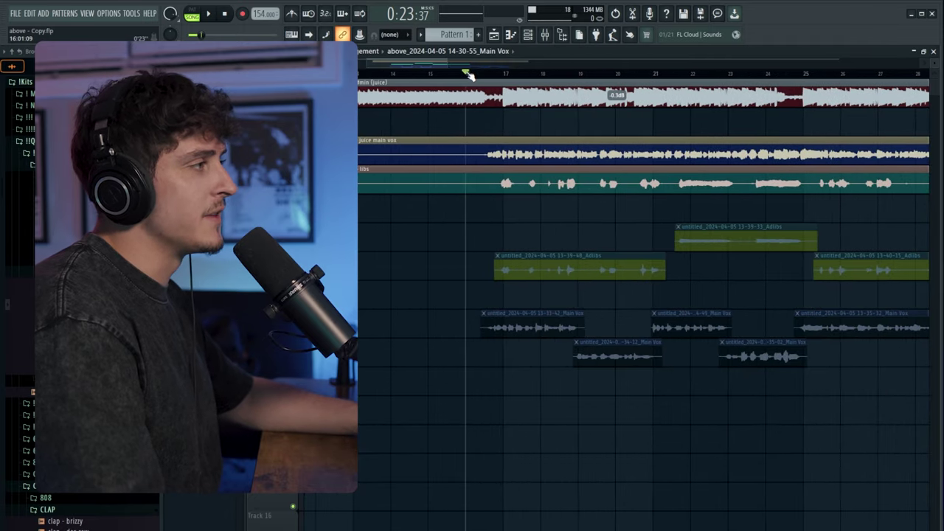
drag(427, 253, 935, 400)
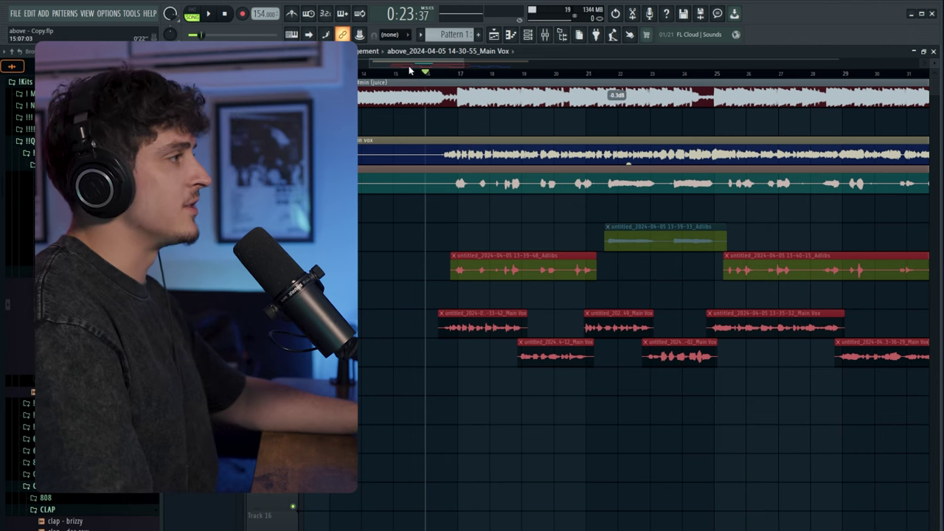
key(space)
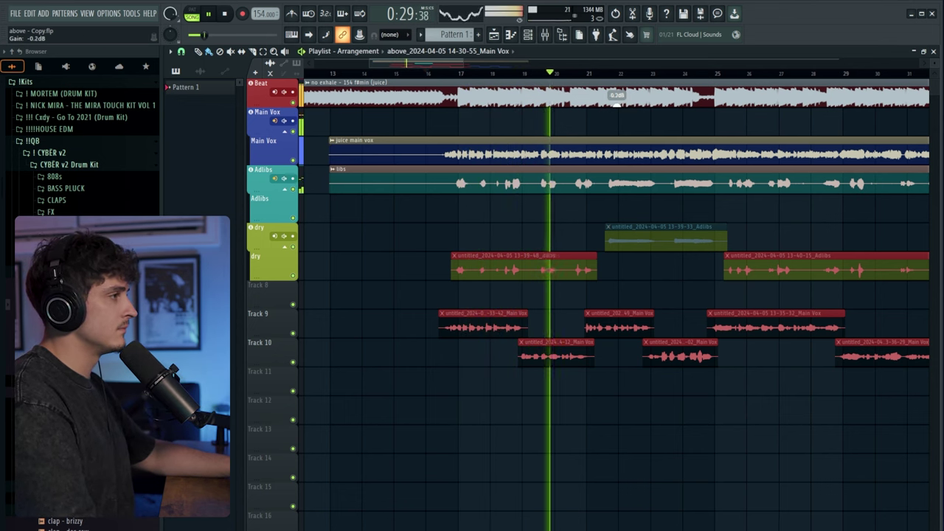
drag(617, 104, 616, 105)
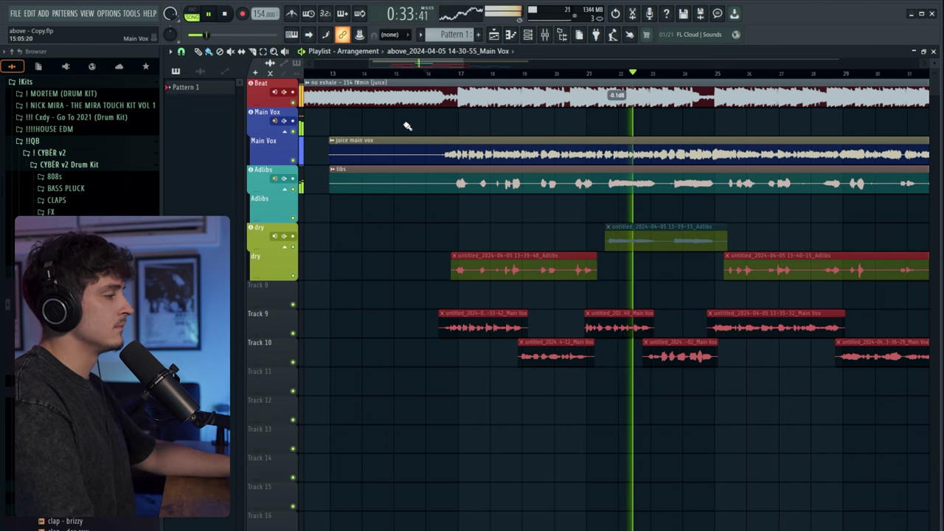
key(space)
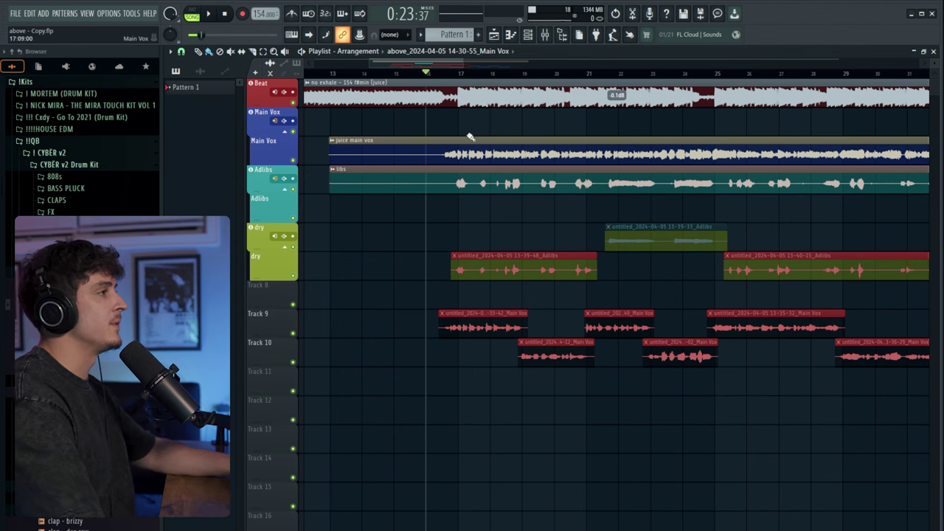
click(550, 34)
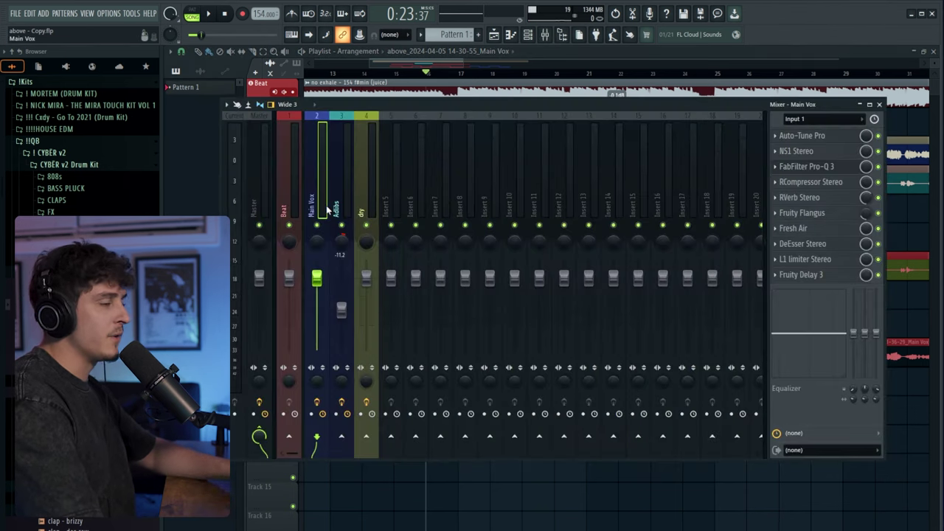
Open Pro-Q 3 on Main Vox, shift its window right, and add a new band on the curve.
click(805, 167)
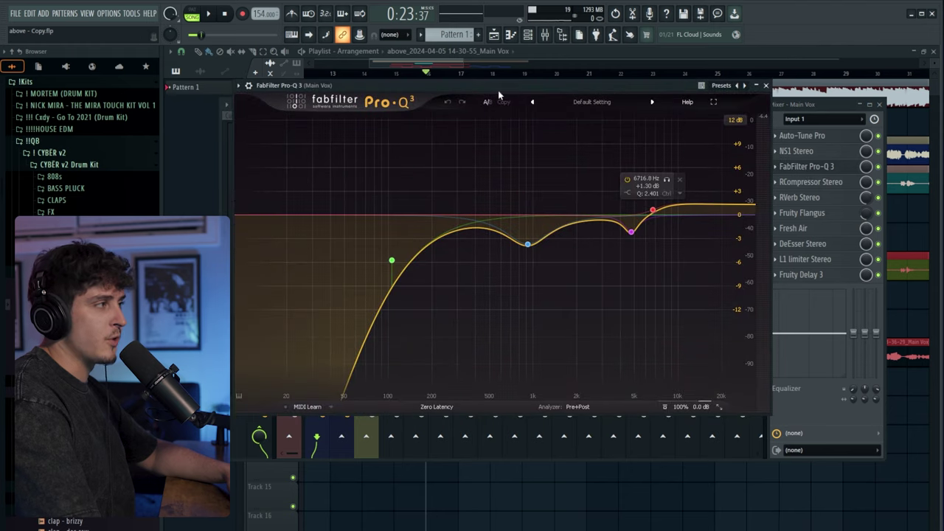
drag(498, 89, 525, 99)
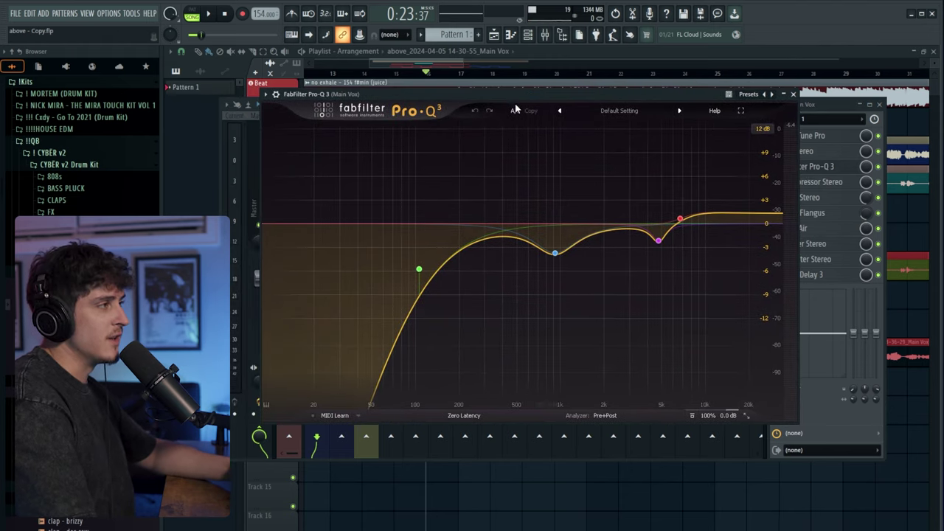
drag(515, 108, 526, 104)
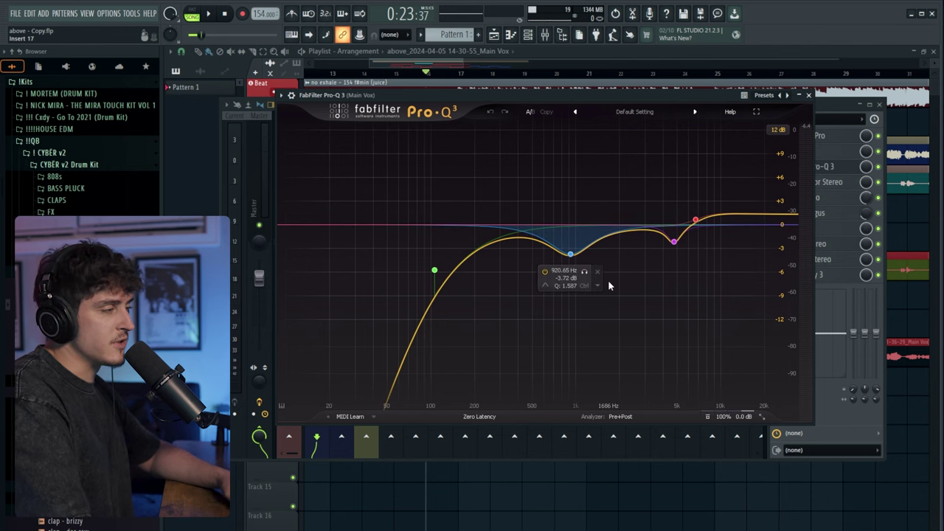
double_click(492, 232)
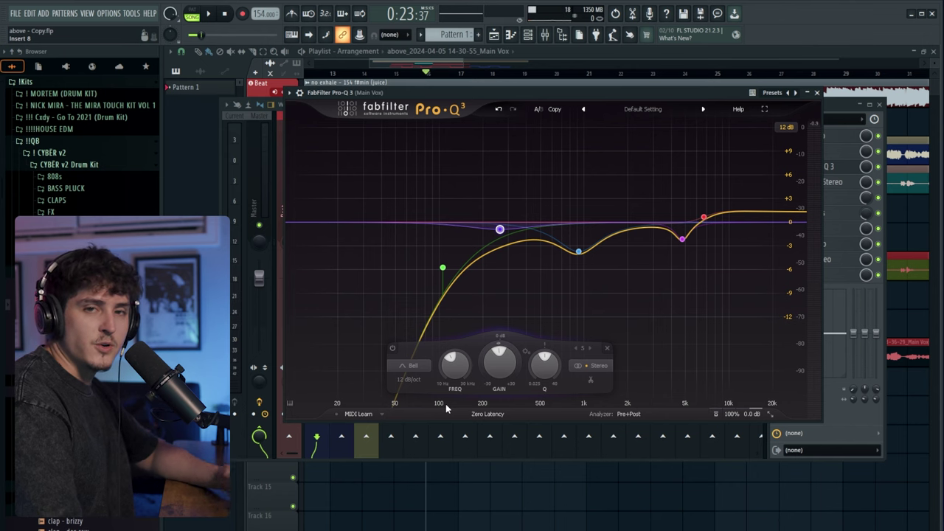
mouse_move(449, 264)
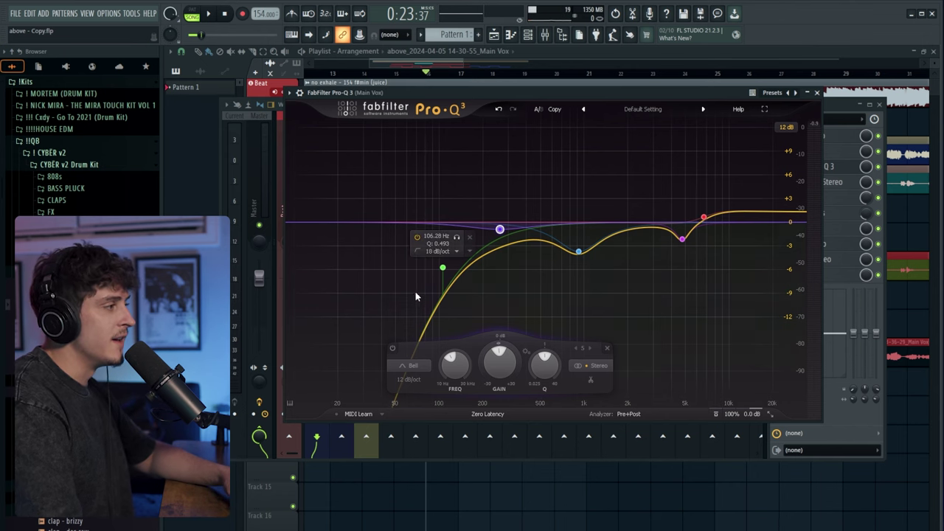
click(544, 35)
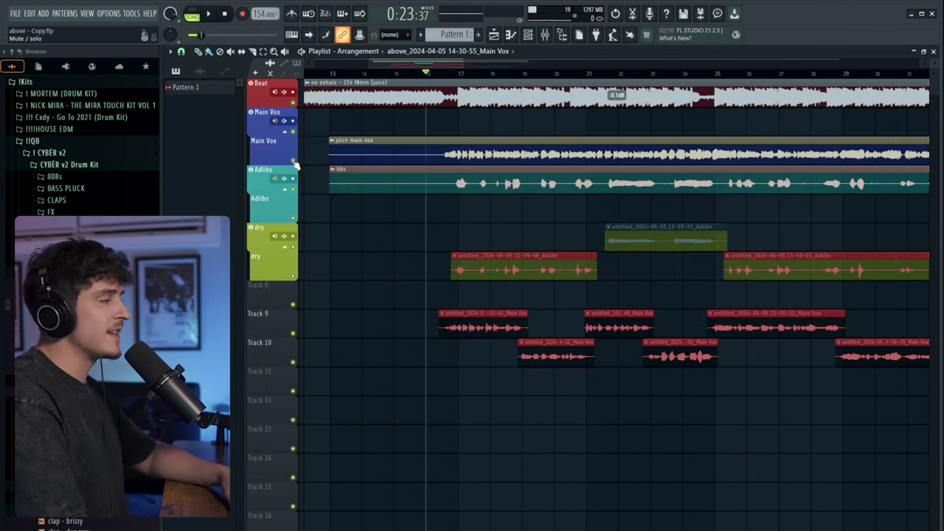
click(544, 34)
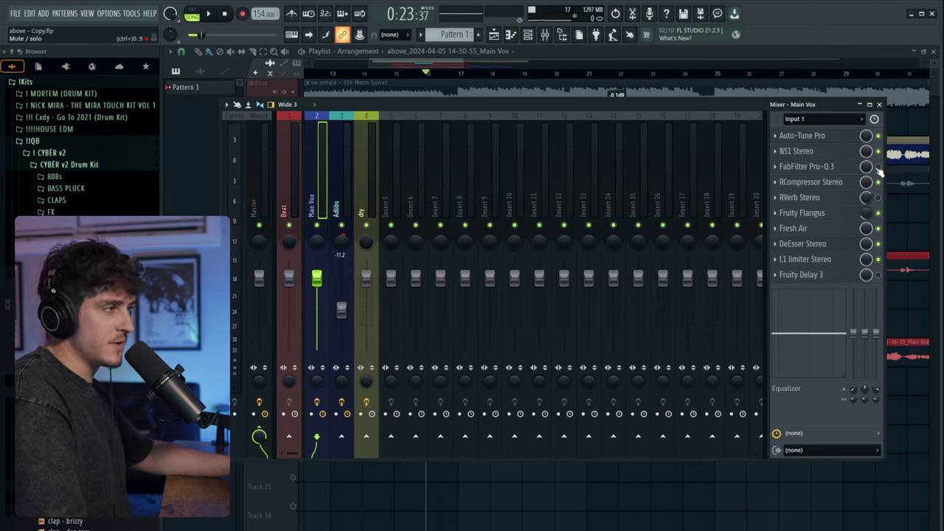
click(819, 167)
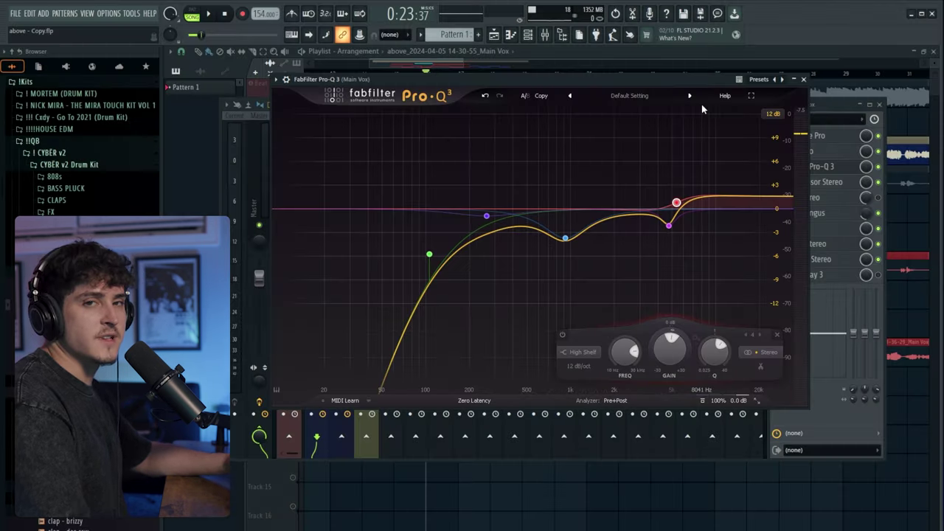
Audition the equalised Main Vox and reposition the Pro-Q 3 window.
key(space)
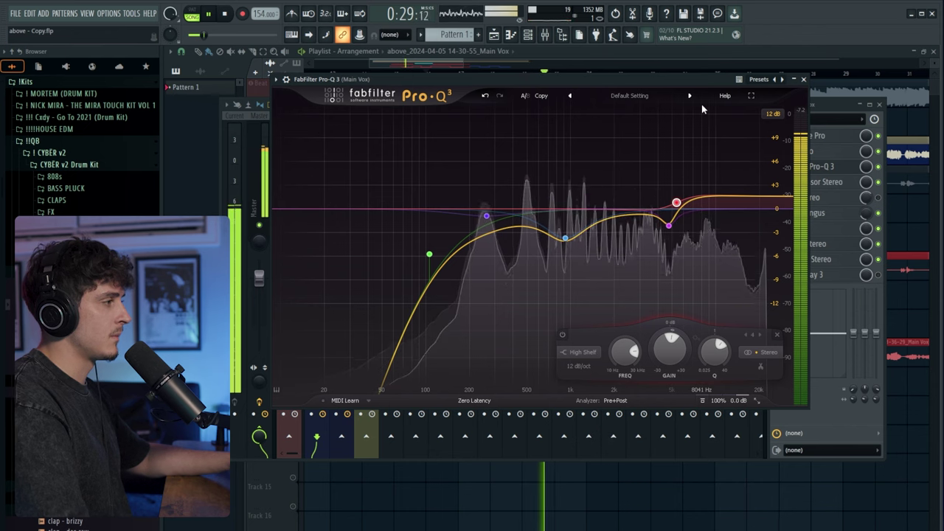
key(space)
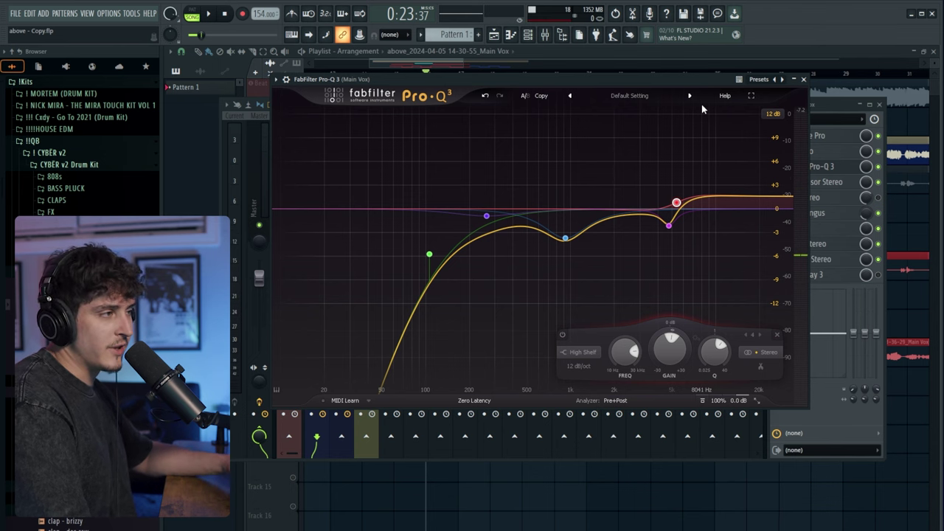
mouse_move(650, 81)
mouse_down()
mouse_move(679, 81)
mouse_move(651, 88)
mouse_up()
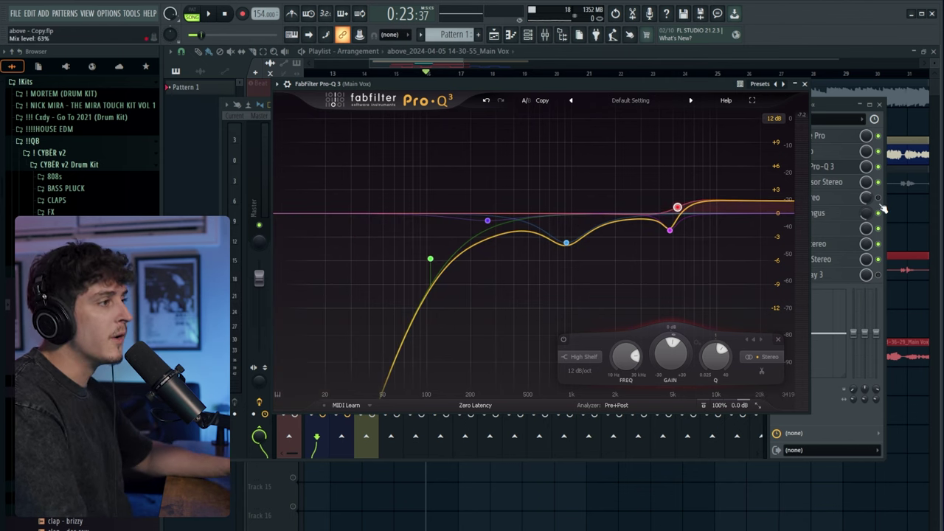
drag(603, 86, 604, 87)
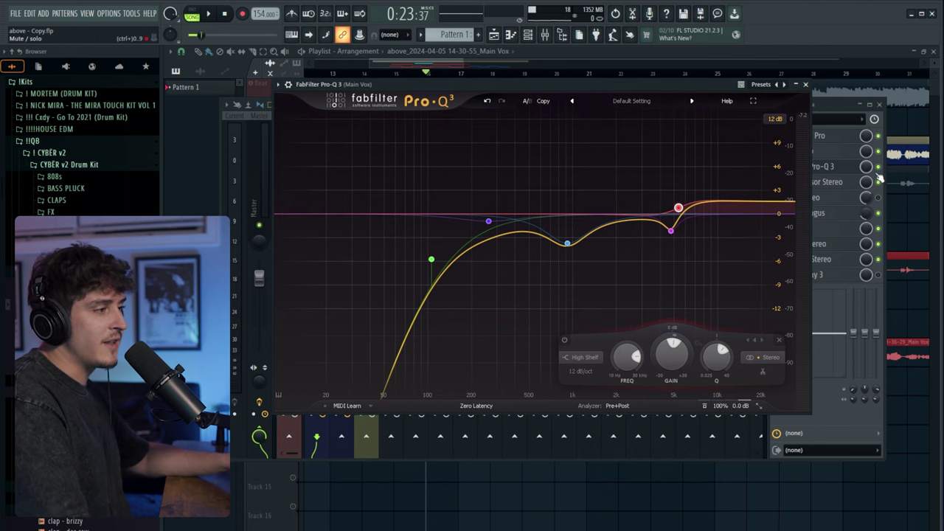
A/B the shaped EQ curve against the flat setting during playback, then toggle the view with F9.
key(space)
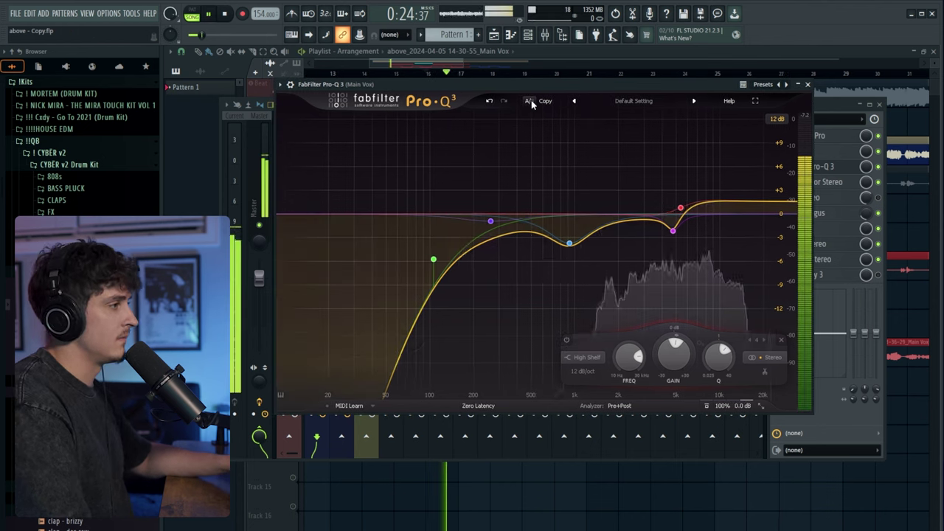
click(529, 101)
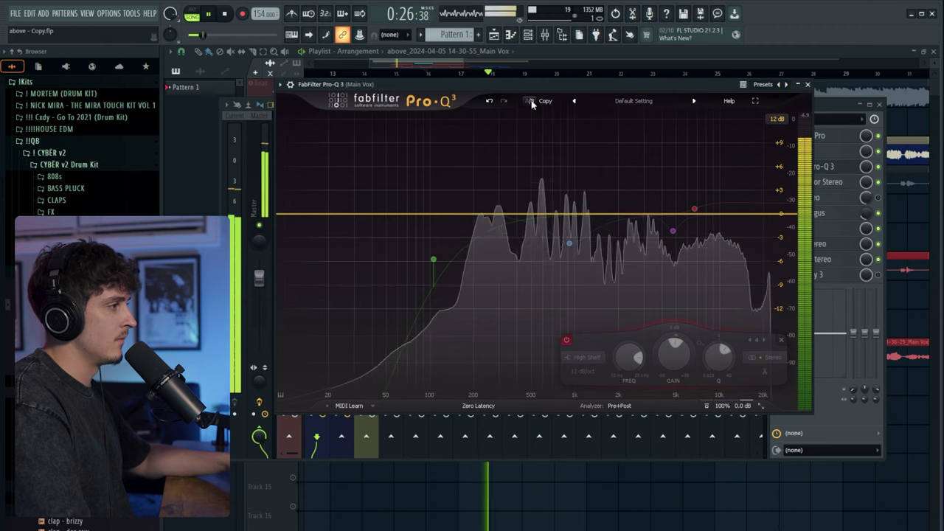
click(529, 101)
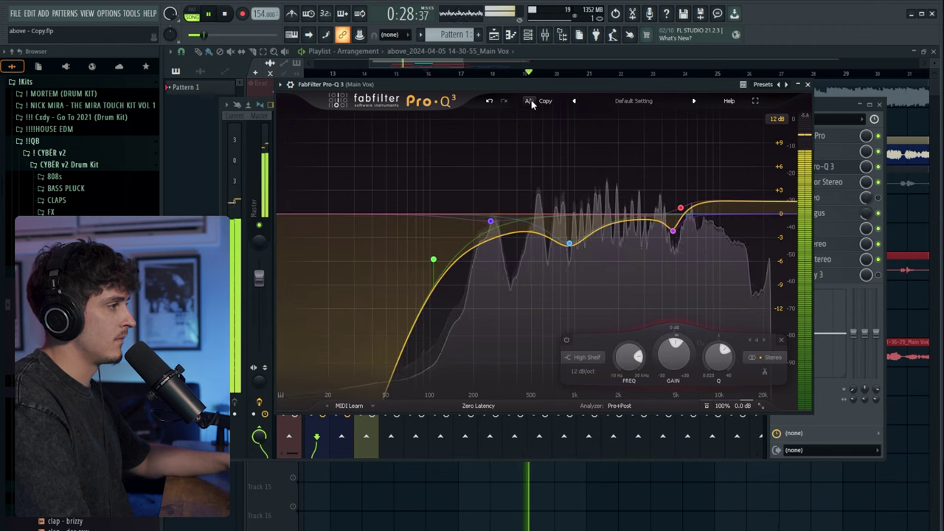
click(529, 101)
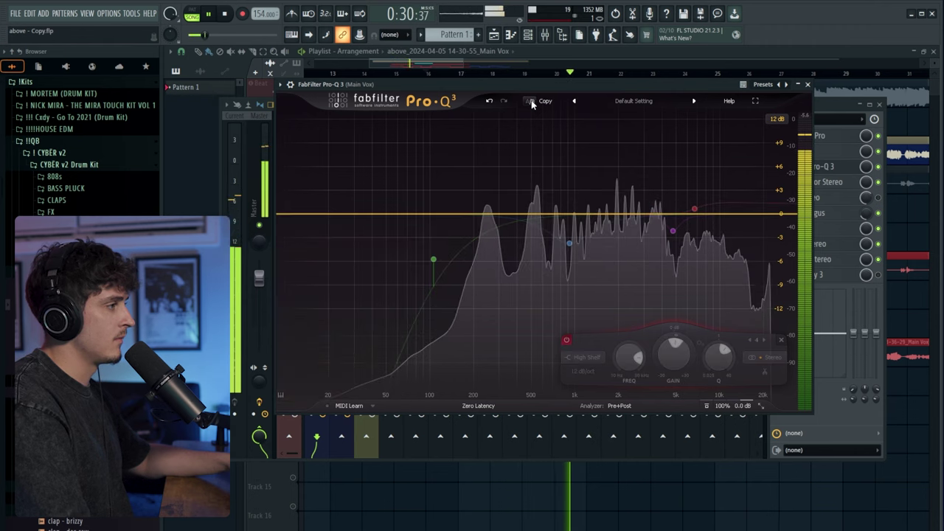
click(529, 101)
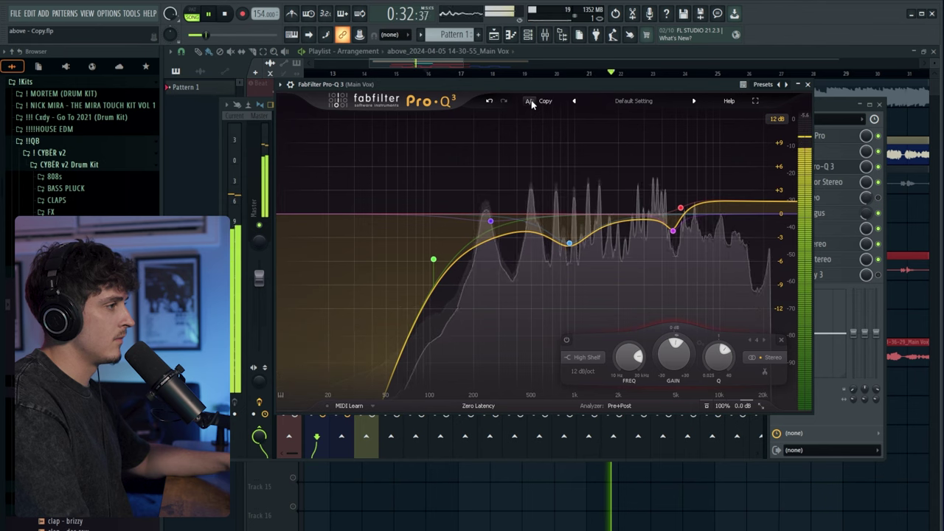
click(529, 101)
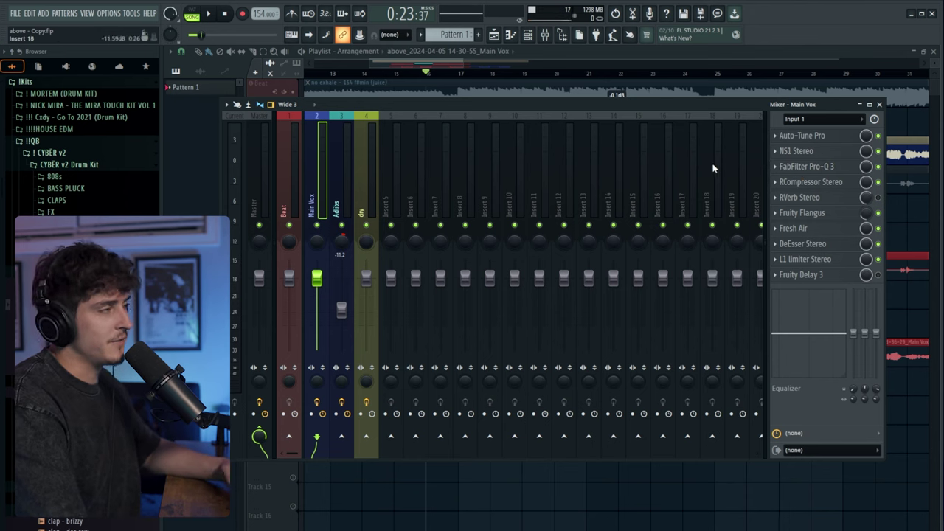
key(F9)
Play the arrangement and add a sixth Pro-Q 3 band near 19,769 Hz.
key(space)
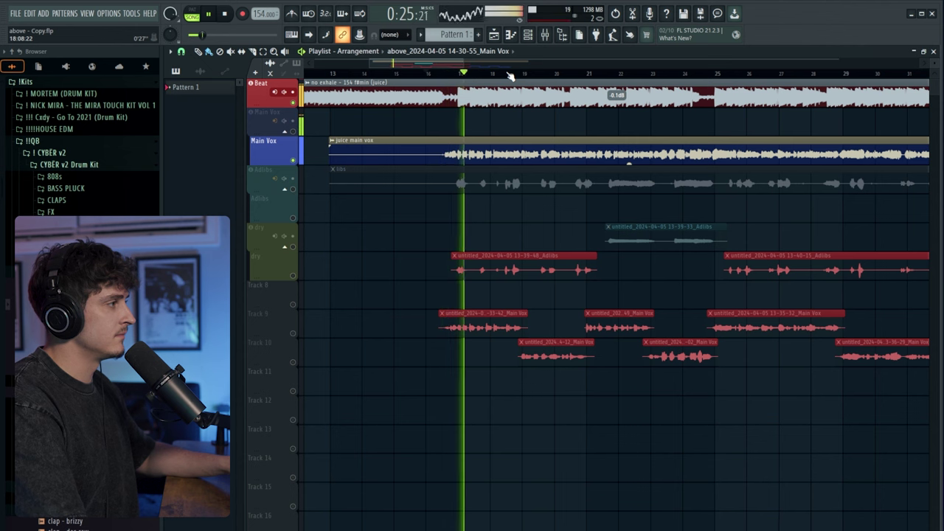
scroll(509, 76, up, 1)
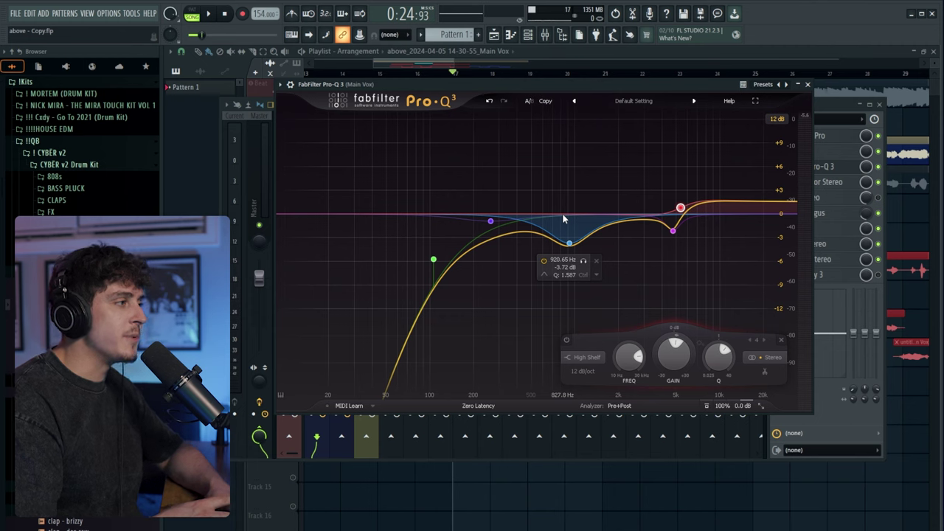
click(772, 215)
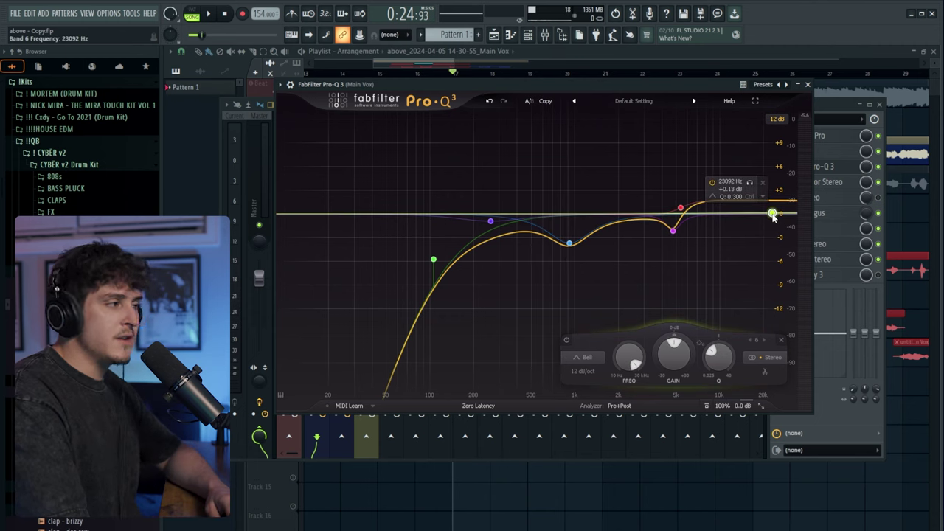
Raise the new band into a narrow boost and sweep it toward the upper mids while playing.
drag(772, 214, 763, 148)
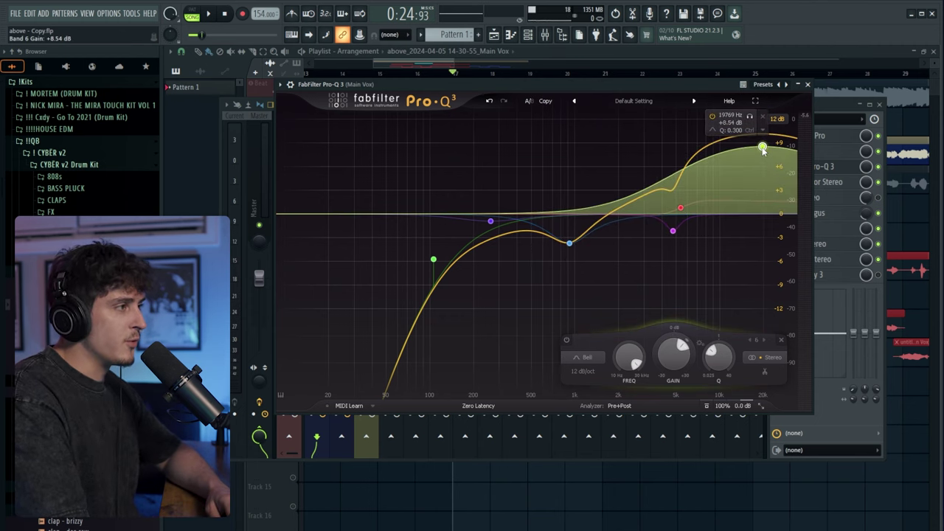
scroll(762, 150, up, 8)
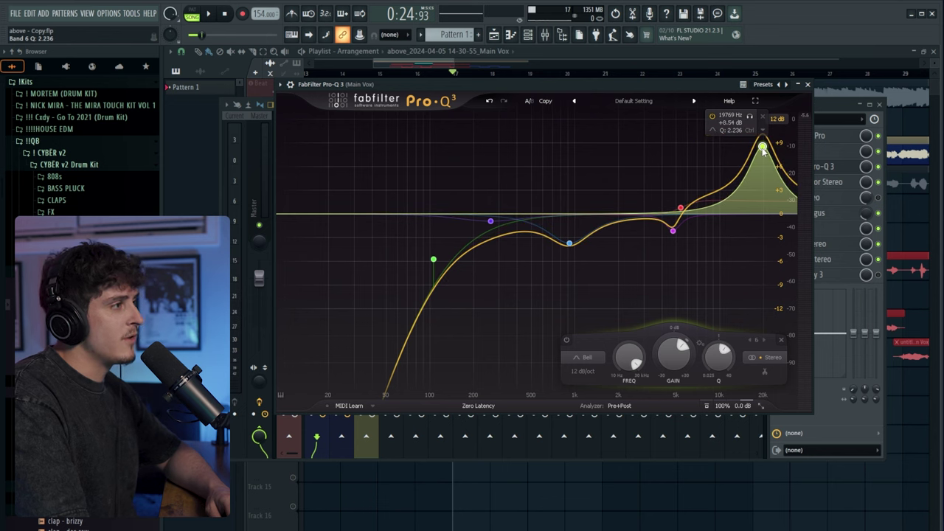
drag(762, 148, 687, 133)
key(space)
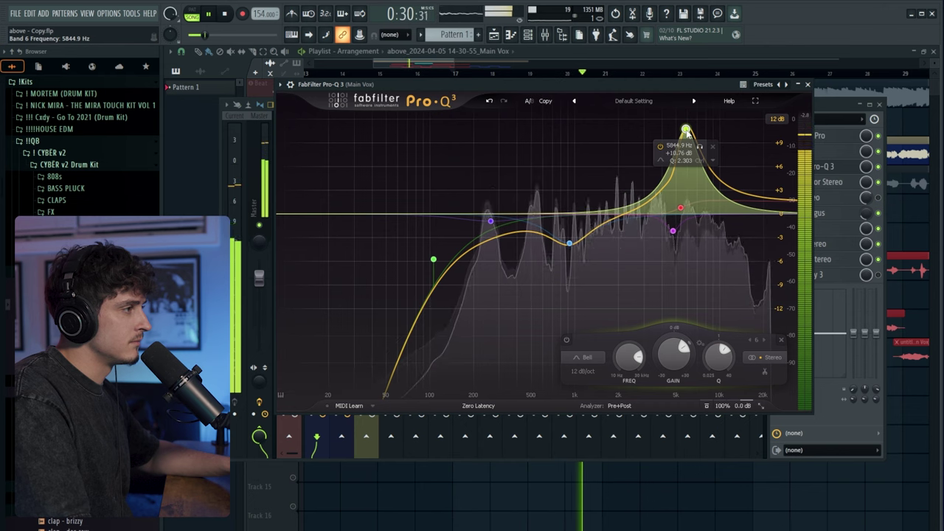
Pin the band near 5,797 Hz as a narrow -4.57 dB cut with Q 3.746, and place another band.
drag(686, 133, 686, 132)
key(space)
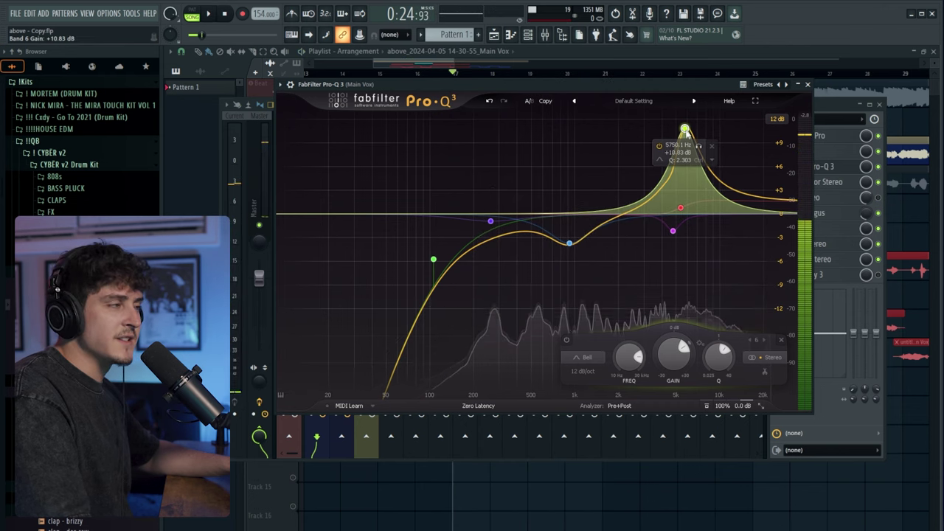
scroll(686, 131, down, 2)
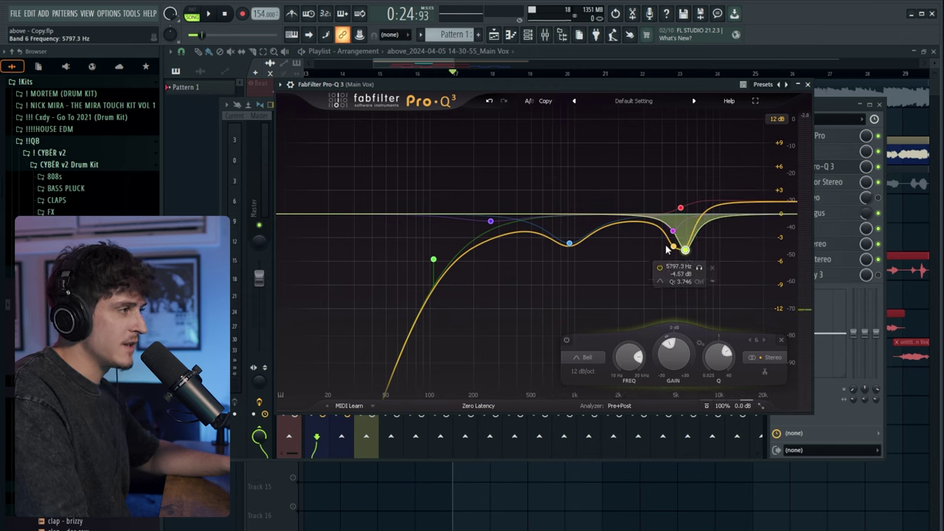
drag(667, 249, 678, 230)
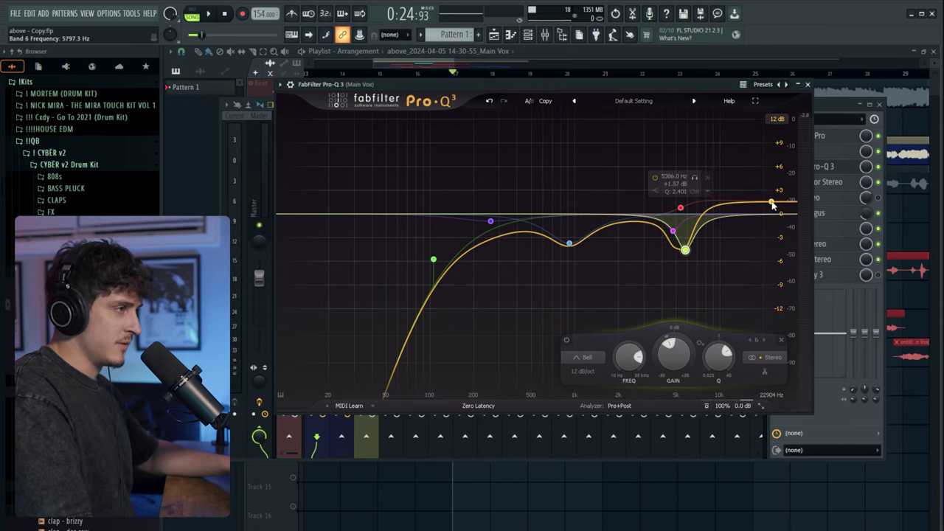
Change band 7 to a bell and sweep its boost down toward 2.1 kHz while the vocal plays.
click(587, 357)
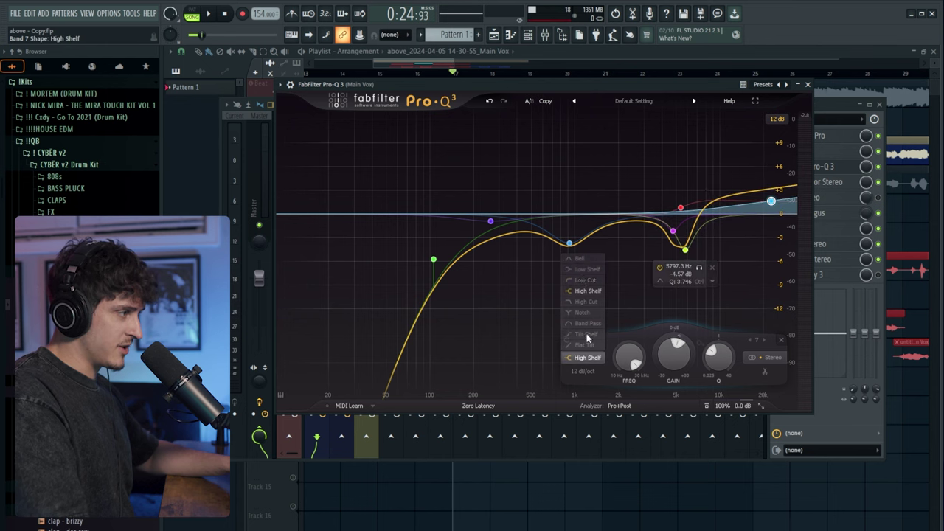
click(579, 258)
drag(771, 196, 623, 233)
key(space)
Add a mid boost, pull it into a -9.13 dB cut near 1,298 Hz, then start a low-mid boost.
key(space)
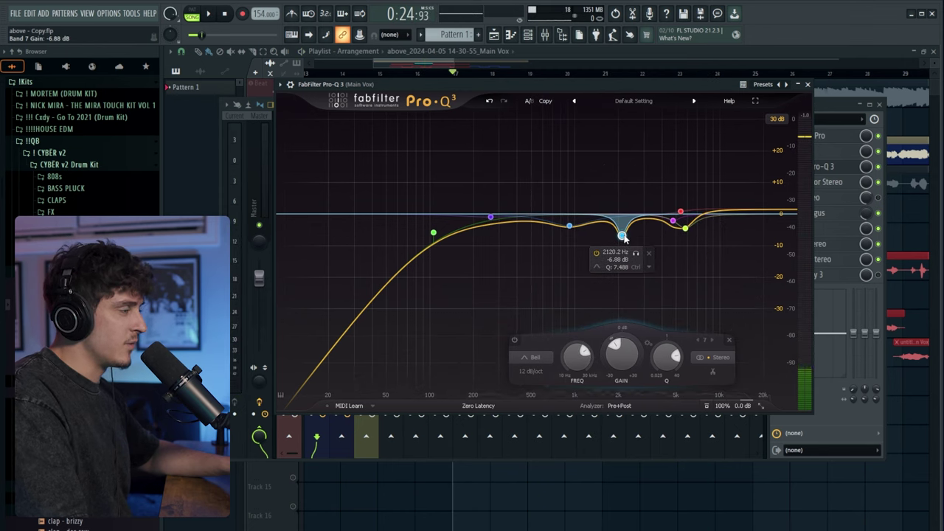
drag(542, 225, 590, 99)
key(space)
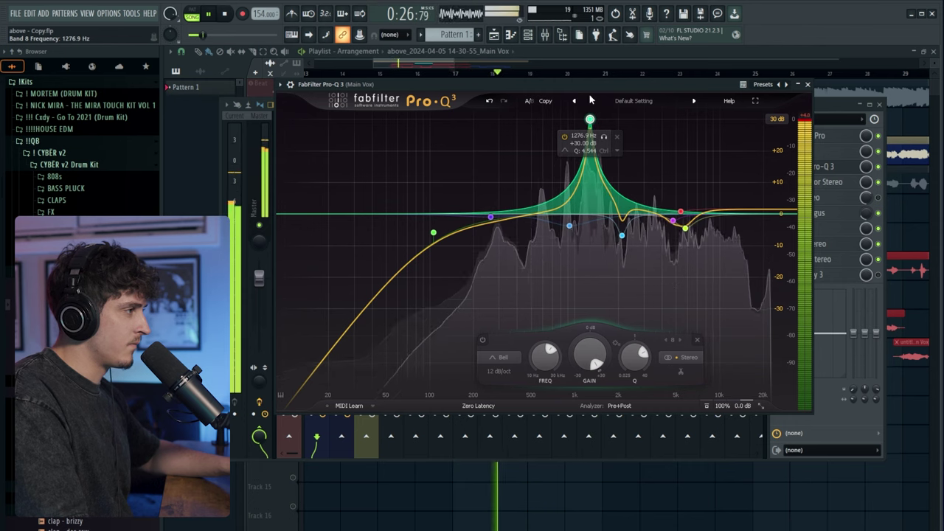
key(space)
drag(589, 99, 592, 243)
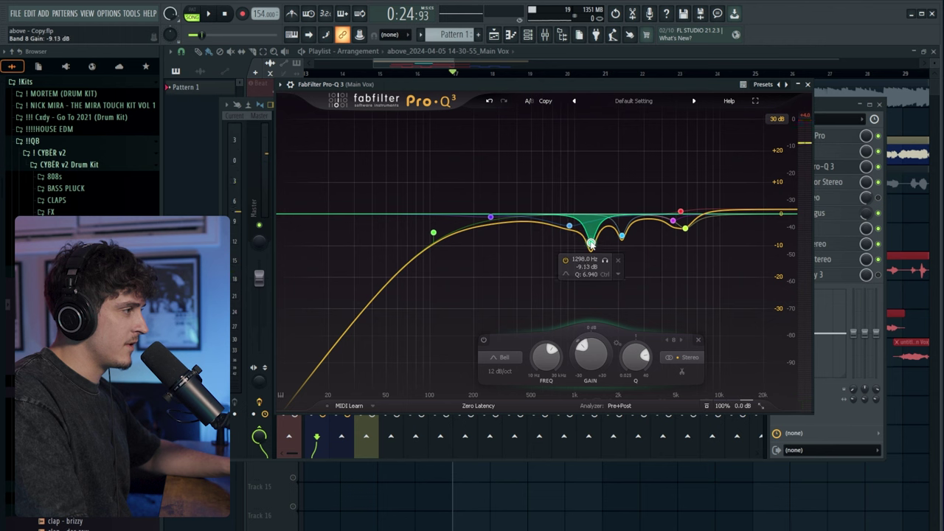
mouse_move(537, 219)
mouse_down()
mouse_move(543, 143)
mouse_move(496, 132)
mouse_move(491, 147)
mouse_move(559, 142)
mouse_move(486, 135)
mouse_move(539, 134)
mouse_move(543, 233)
mouse_up()
key(space)
Adjust the low-mid band's Q into a wider, gentler cut of about -3.7 dB.
scroll(540, 228, up, 3)
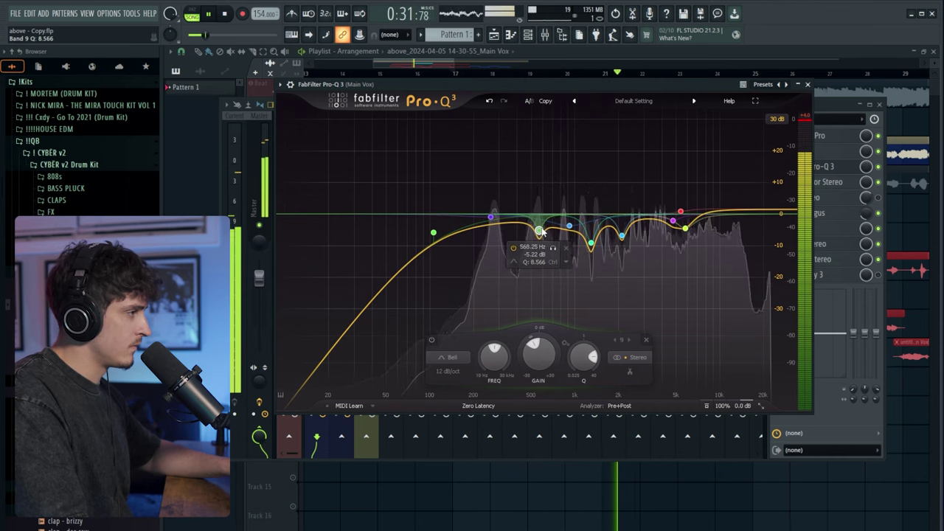
scroll(541, 232, down, 5)
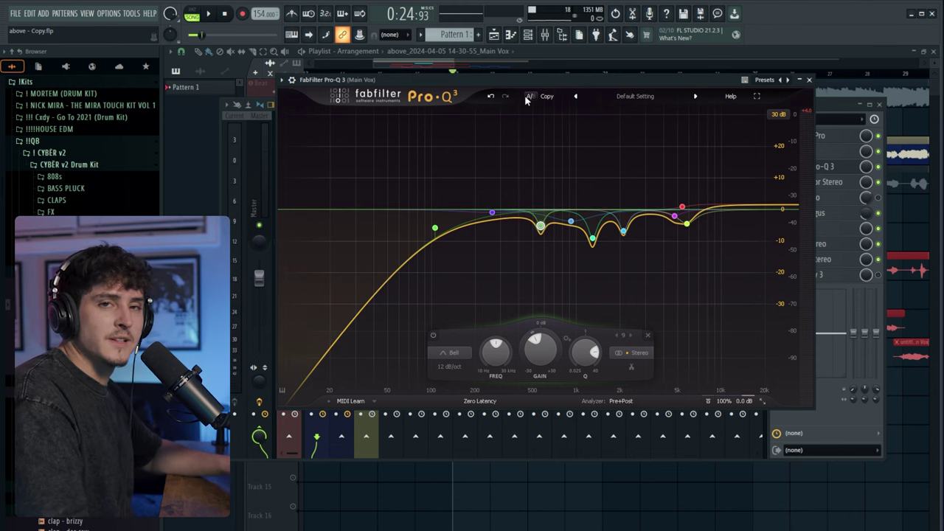
key(space)
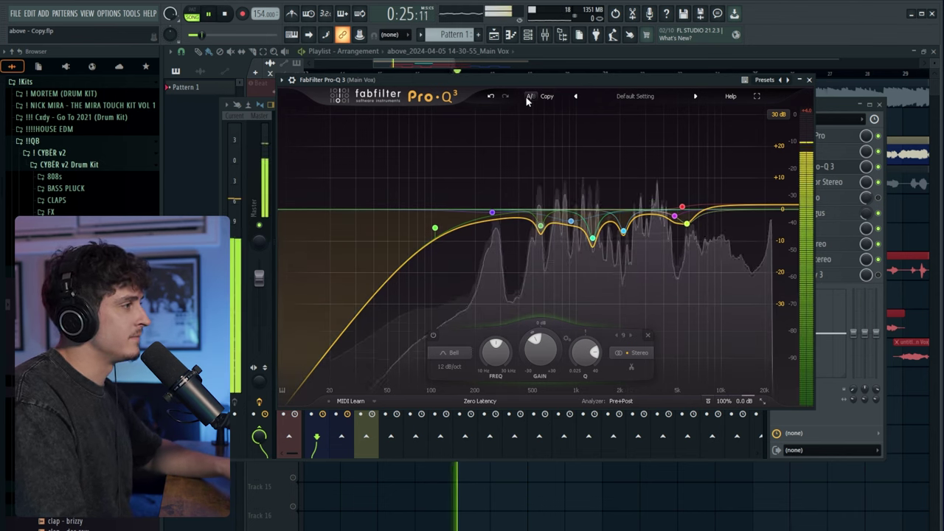
click(527, 96)
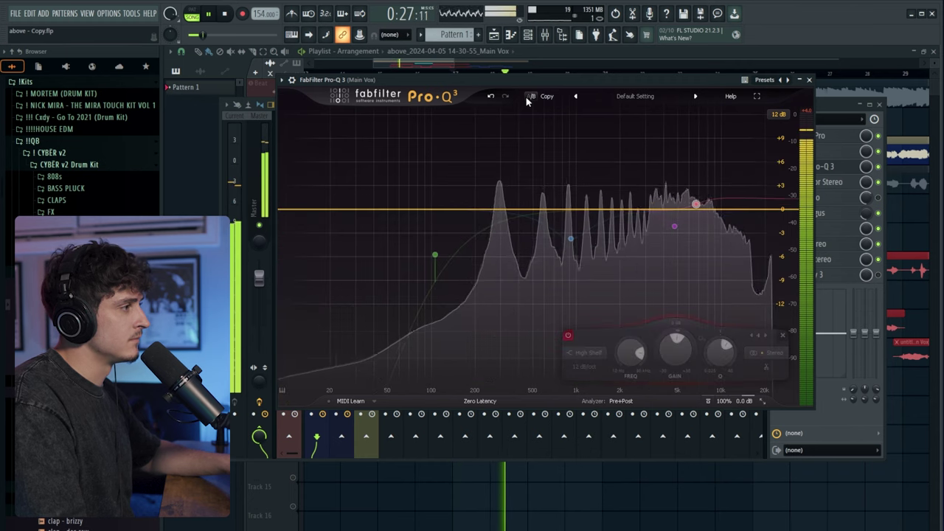
click(528, 97)
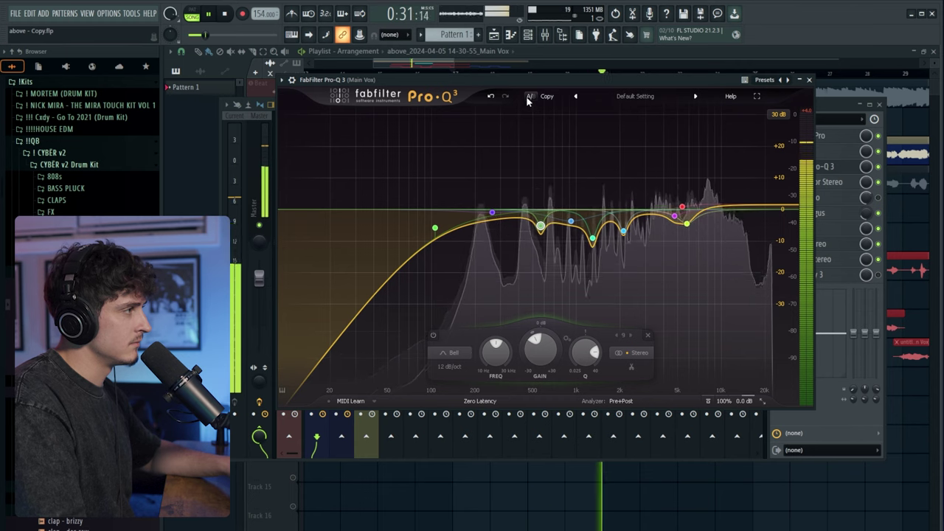
click(526, 96)
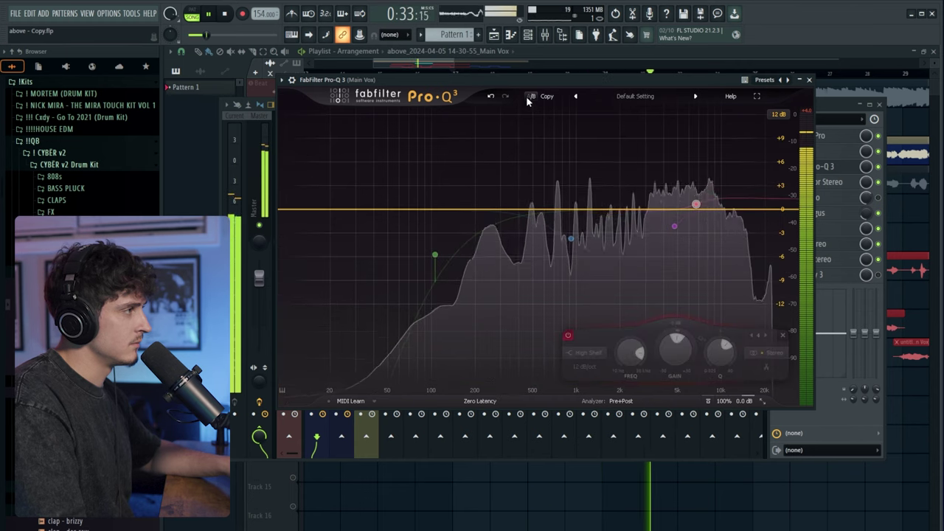
click(526, 96)
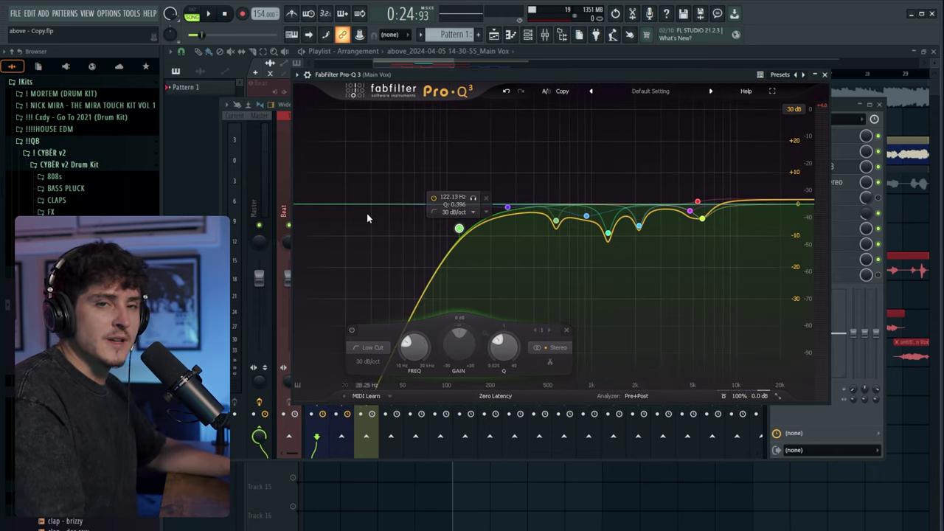
Soften the low cut to 30 dB/oct, settle it at 136.94 Hz, and close Pro-Q 3.
scroll(458, 229, up, 5)
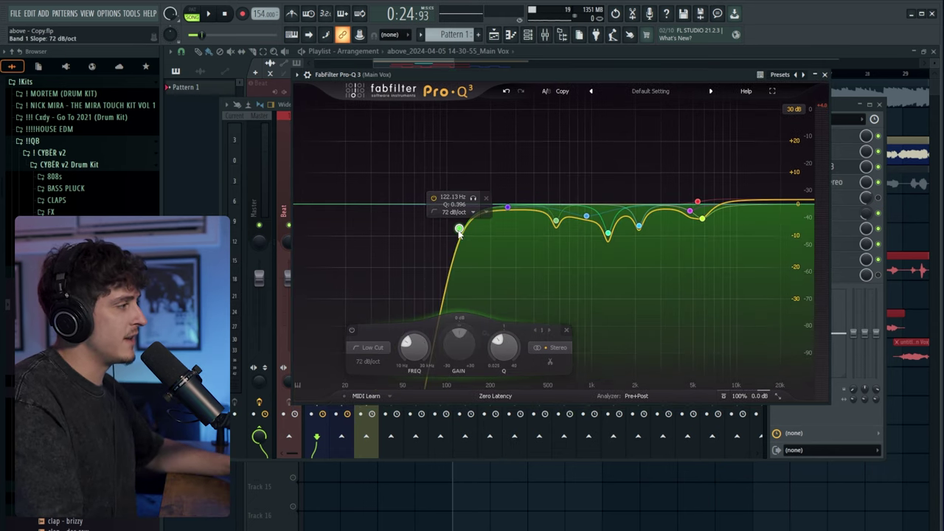
mouse_move(460, 220)
mouse_down()
mouse_move(463, 201)
mouse_move(505, 199)
mouse_move(465, 208)
mouse_up()
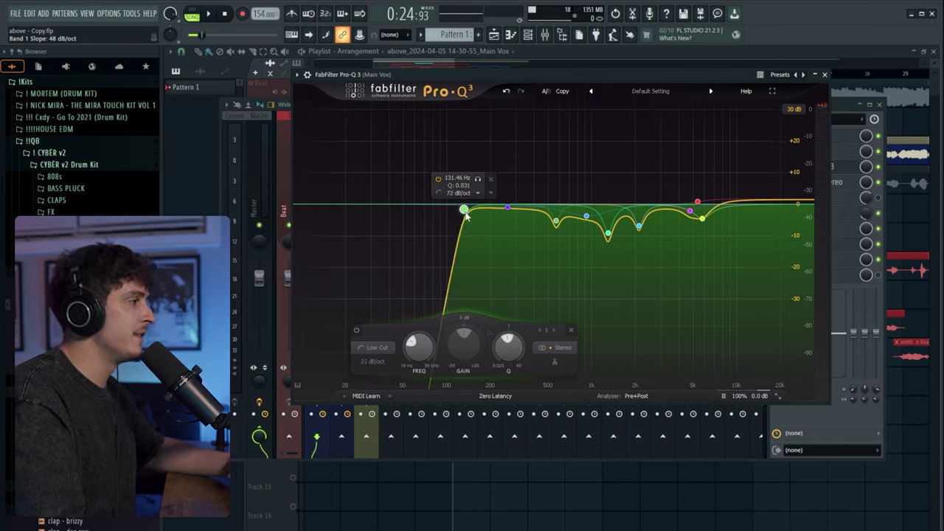
drag(464, 214, 466, 226)
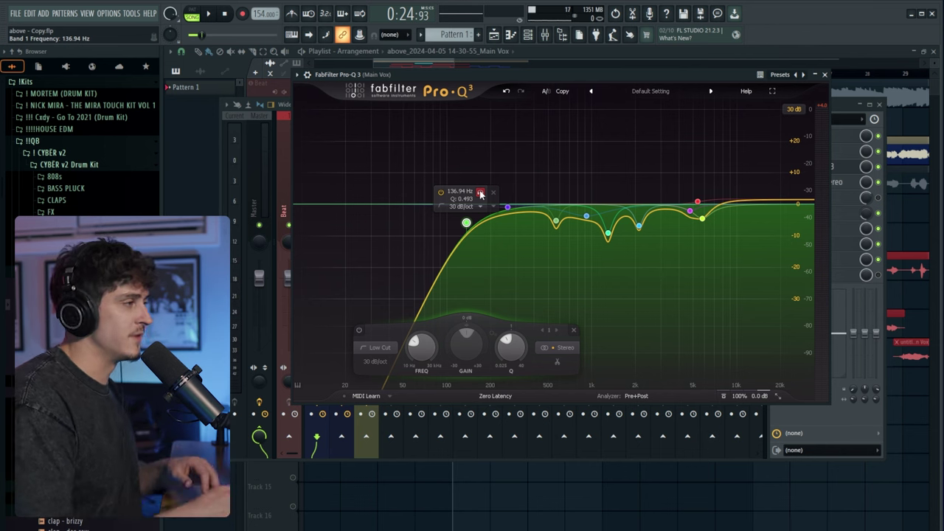
click(840, 165)
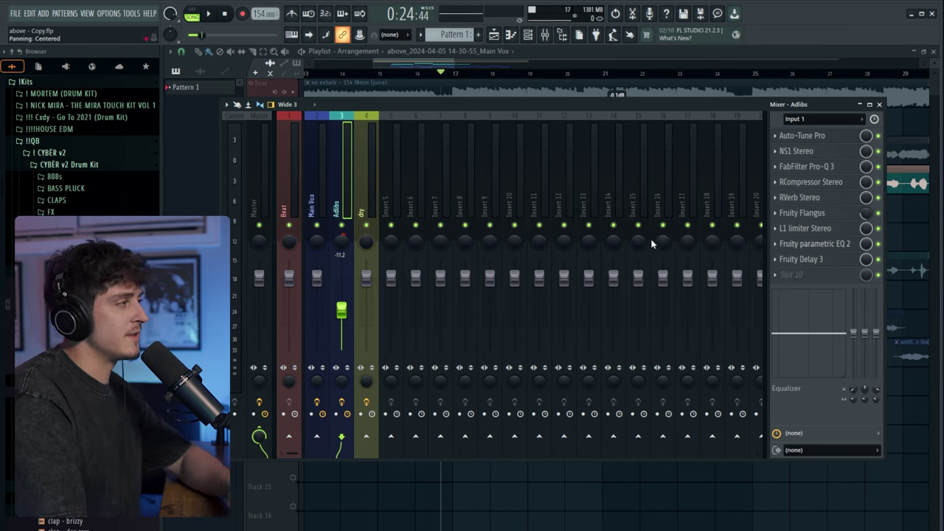
Play the song from the playlist, then reopen the mixer on Adlibs' Fruity Parametric EQ 2.
click(438, 70)
key(space)
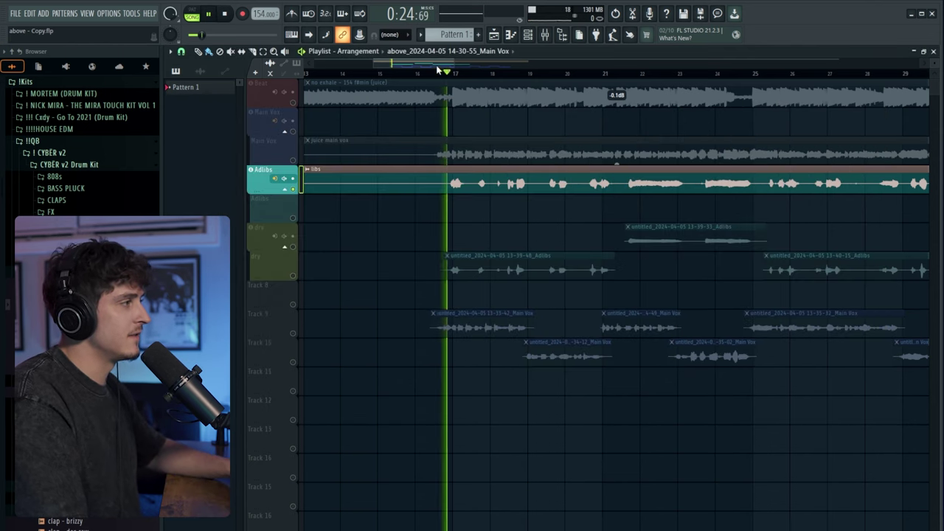
key(space)
click(544, 41)
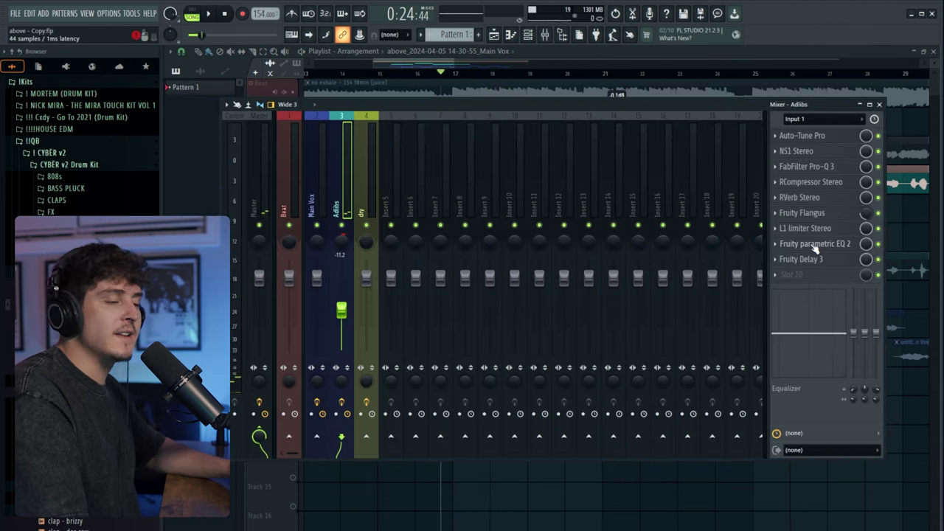
click(811, 246)
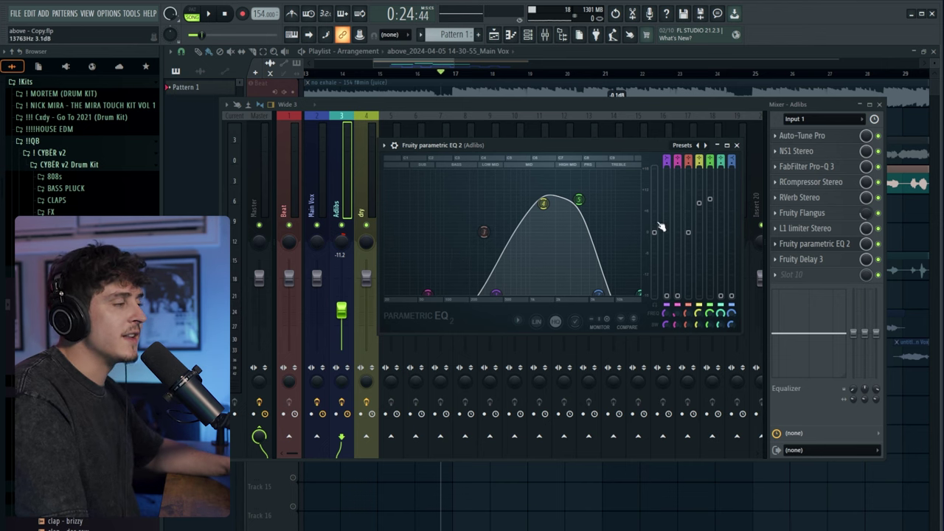
drag(555, 145, 559, 145)
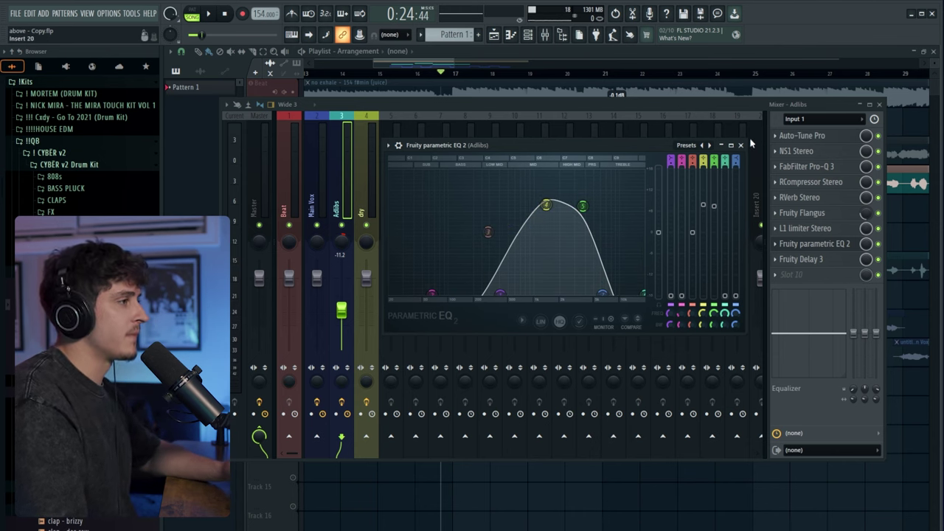
click(878, 244)
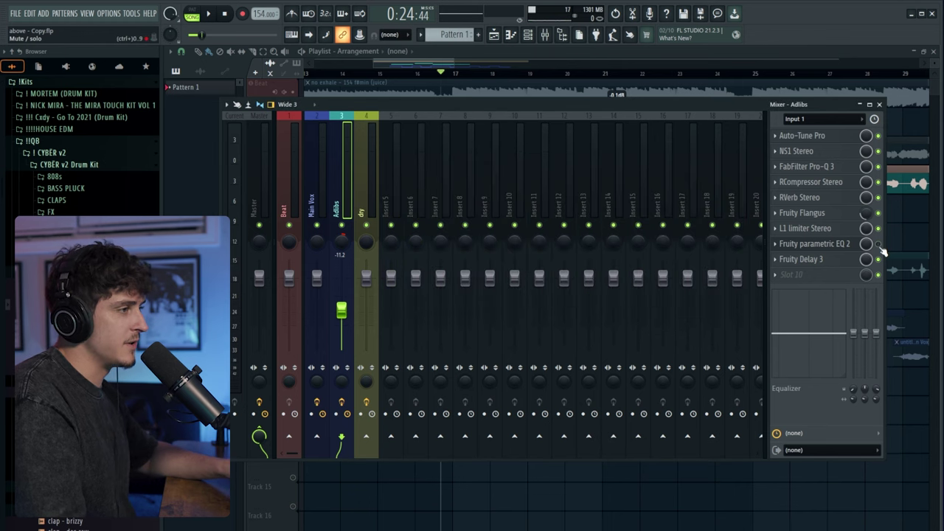
click(805, 244)
key(space)
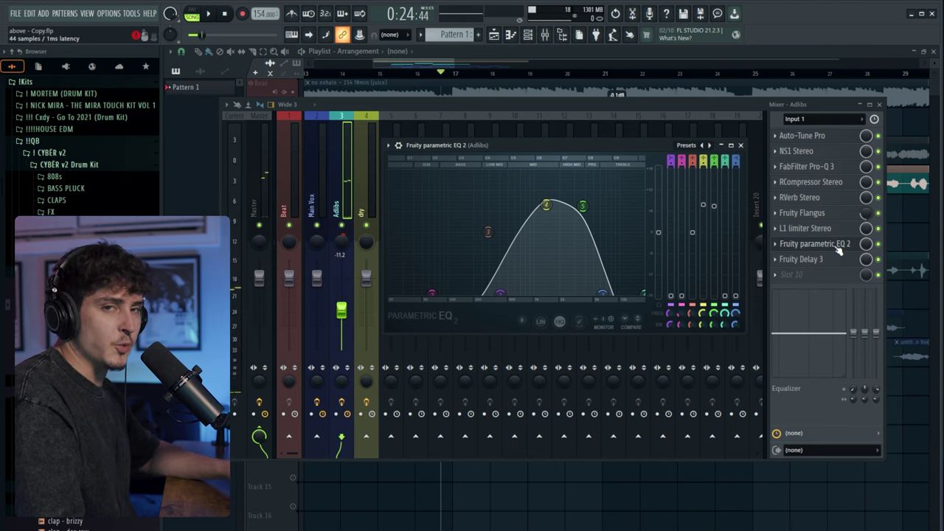
key(space)
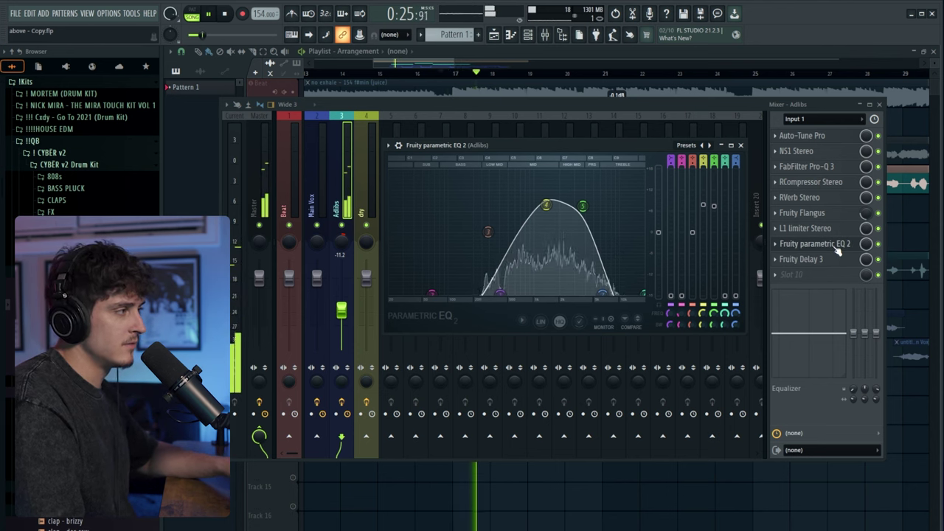